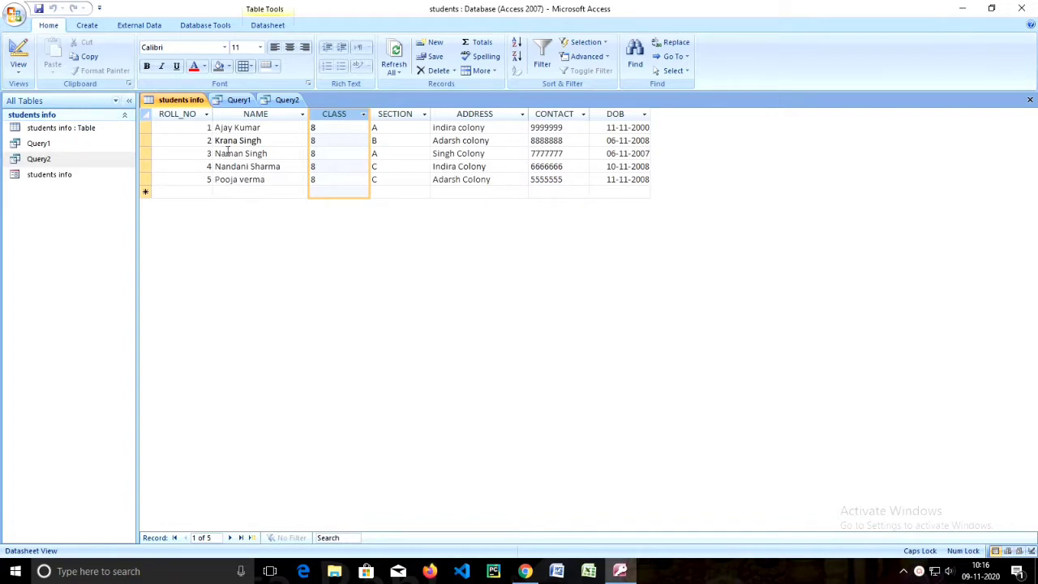
Step: Review the records in the students info table alongside the results of Query1 and Query2
click(248, 154)
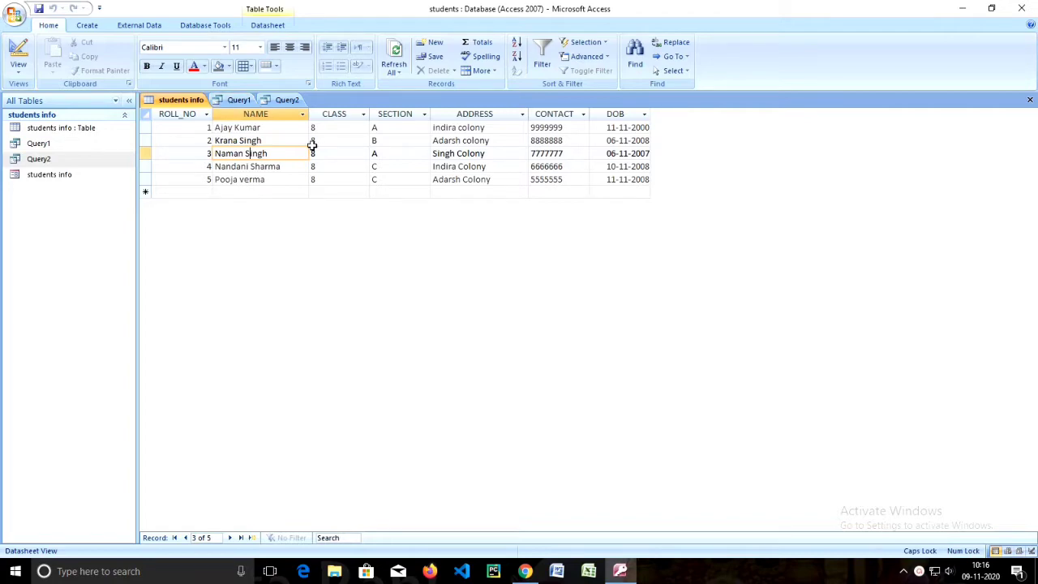
click(235, 100)
click(286, 100)
click(235, 128)
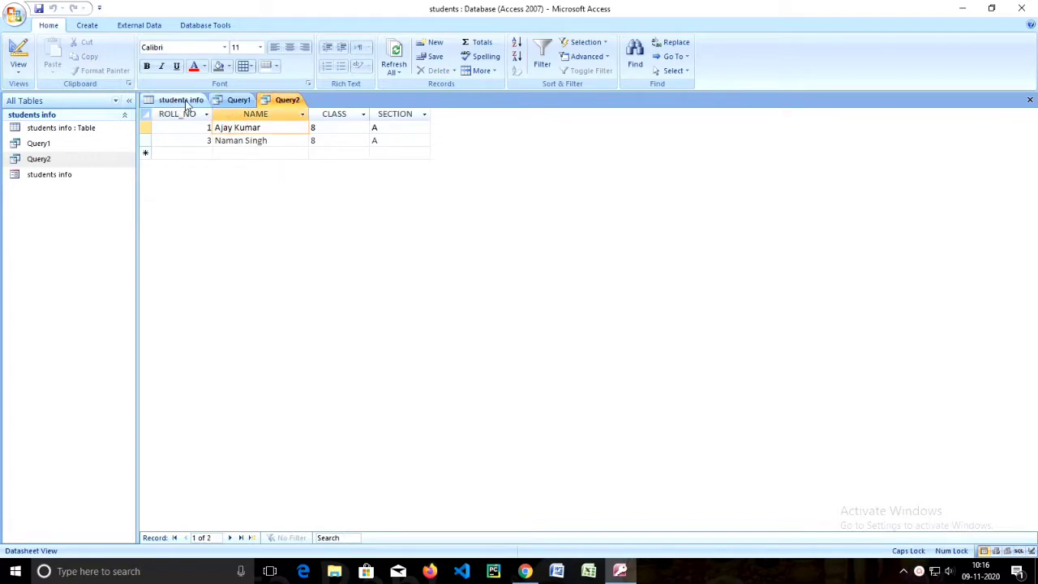
click(185, 100)
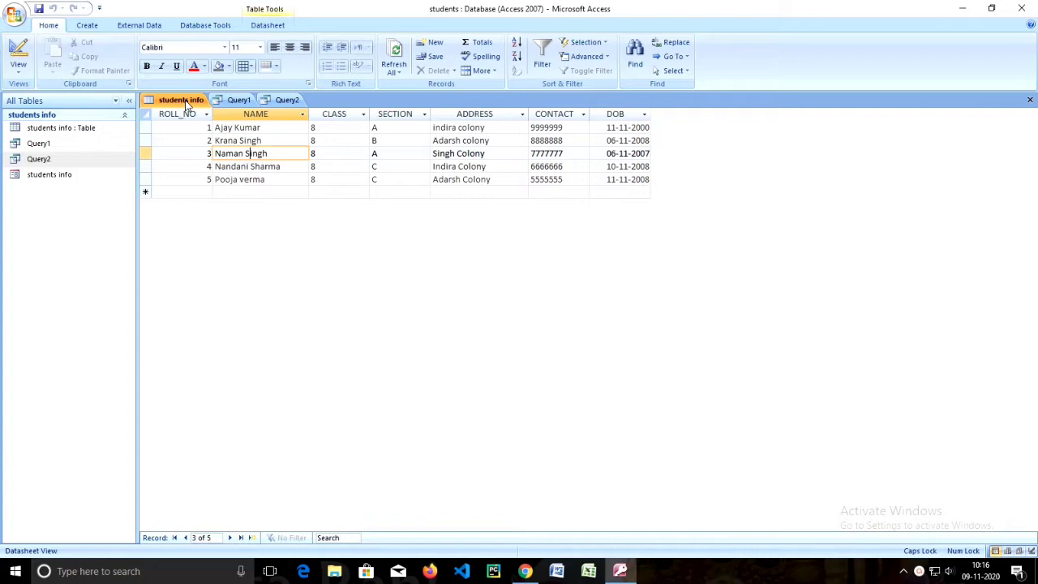
Step: Start the Form Wizard on the students info table and include all its fields, from ROLL_NO to DOB
click(87, 26)
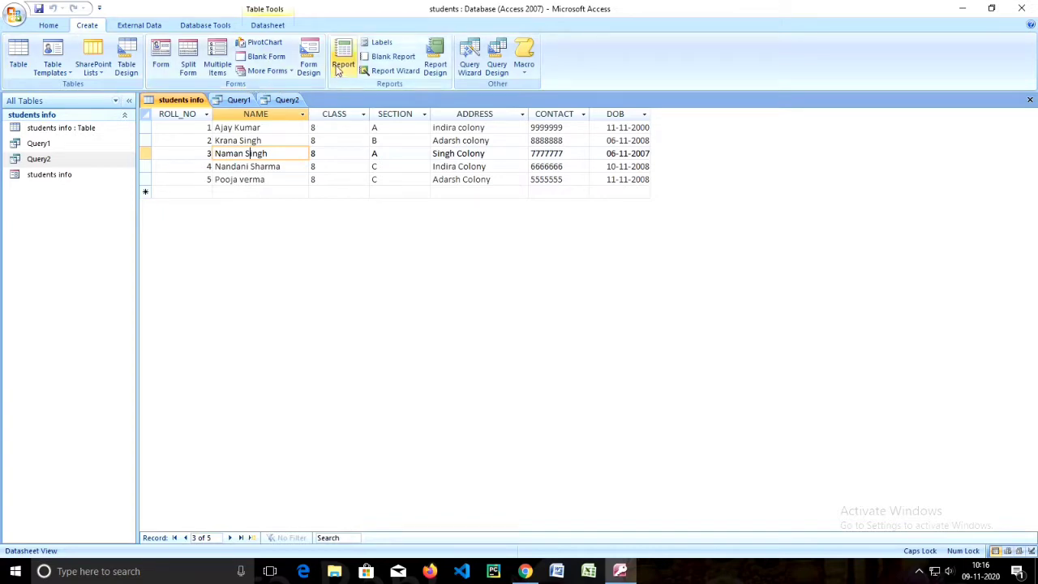
click(290, 73)
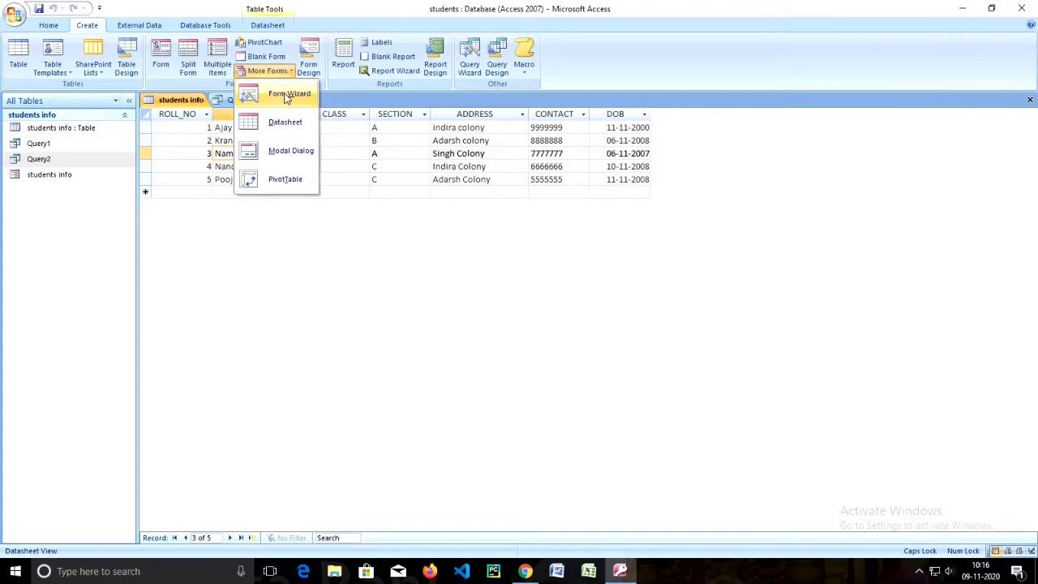
click(286, 97)
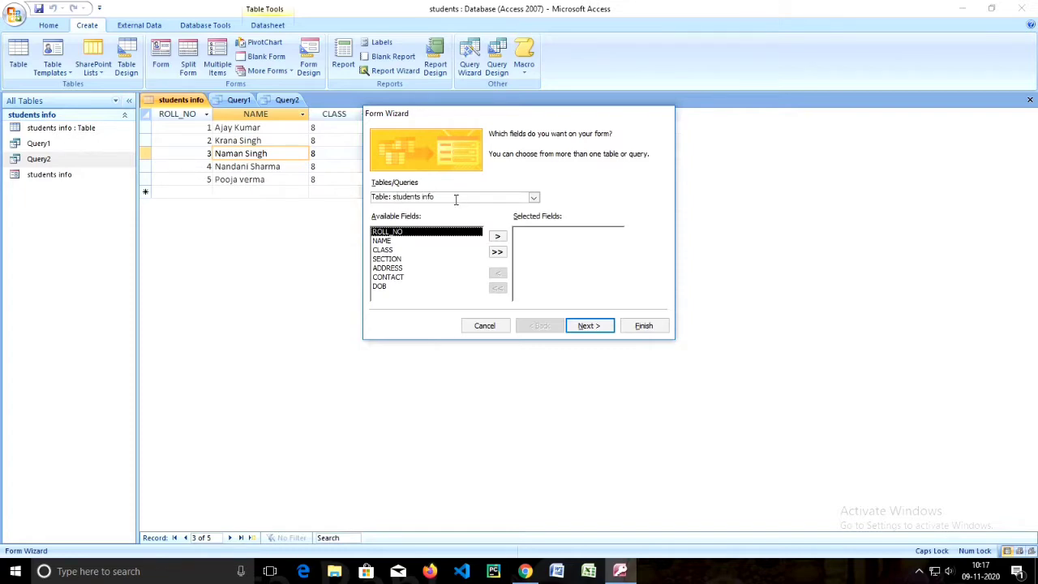
click(534, 198)
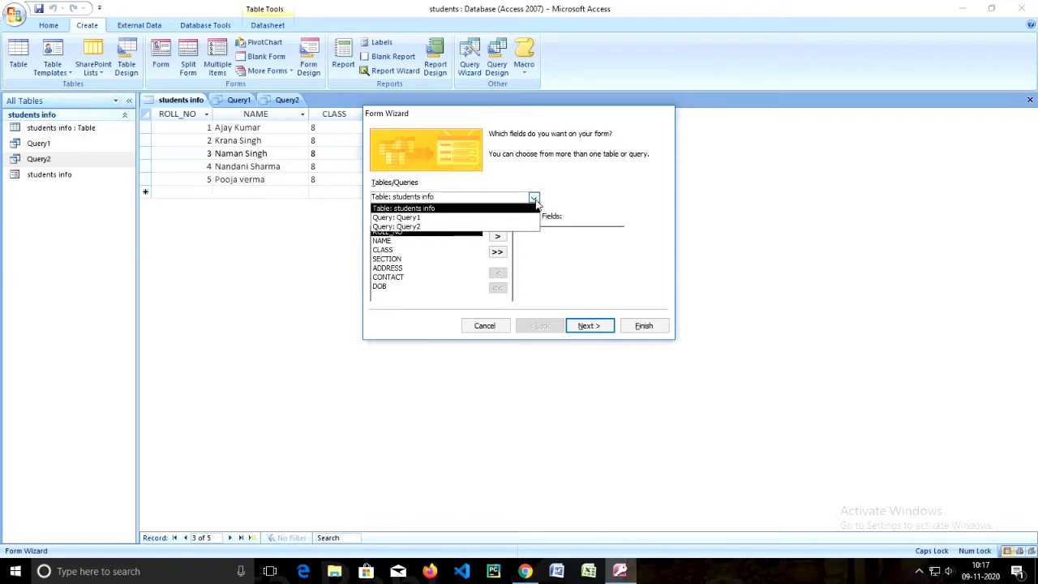
click(414, 210)
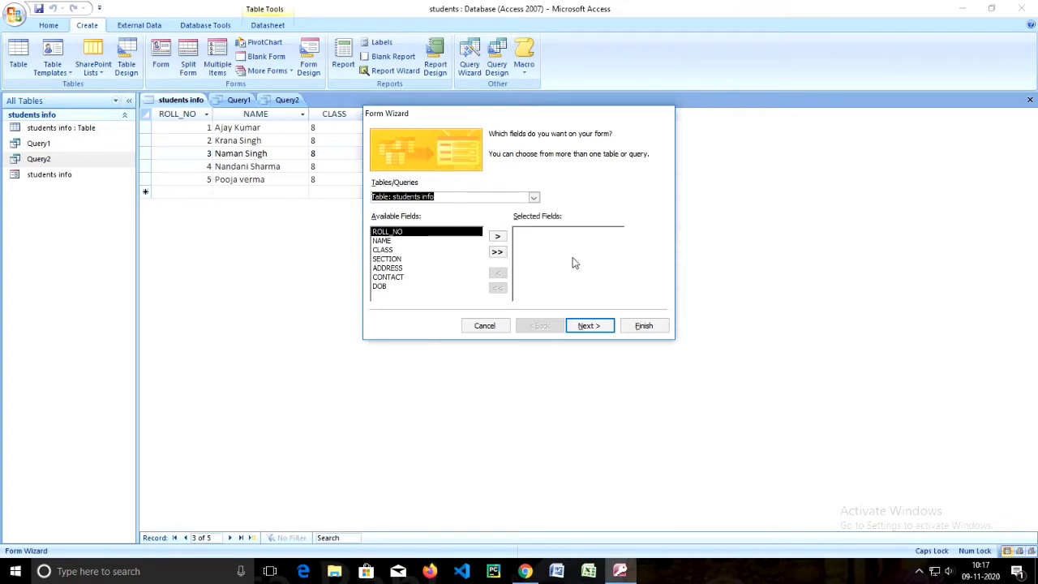
click(497, 236)
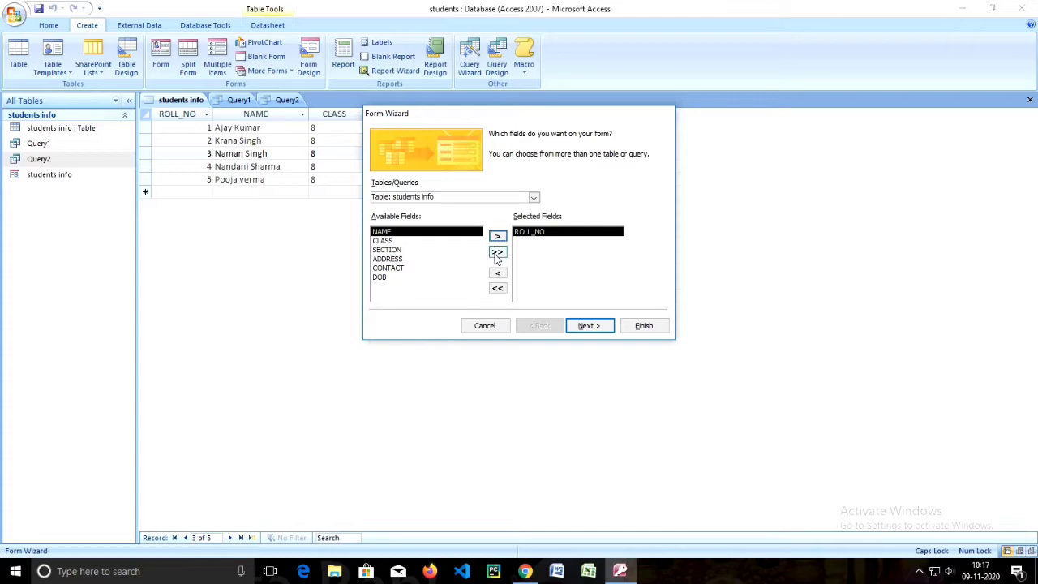
click(497, 252)
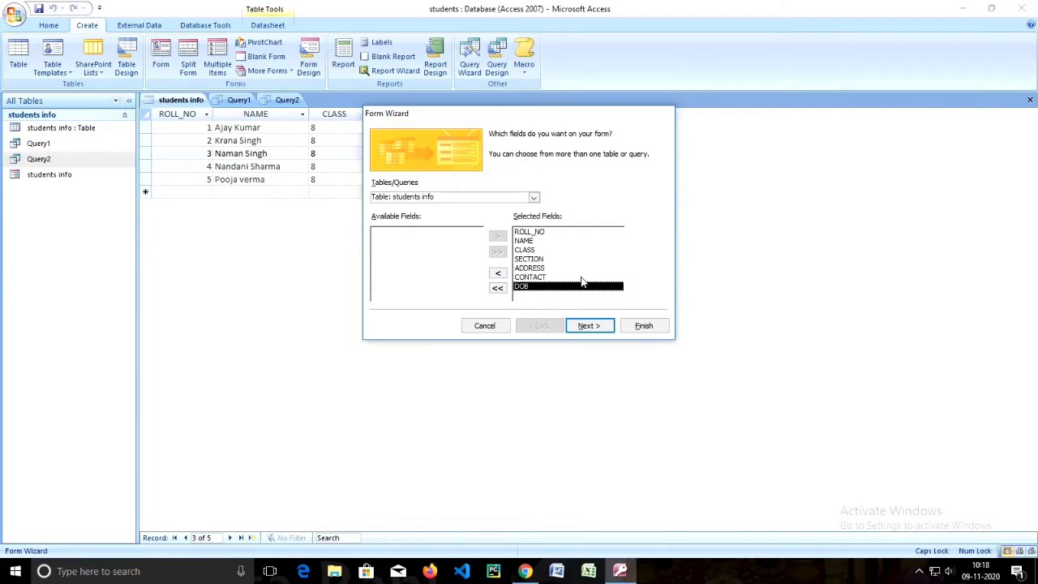
click(597, 331)
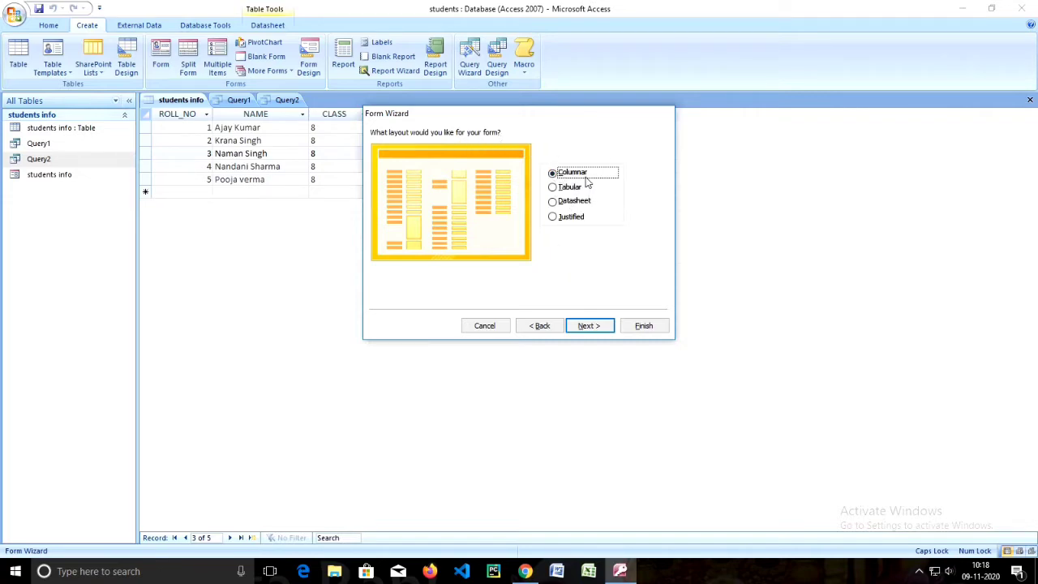
Step: Preview the Tabular, Datasheet and Justified layouts, and choose the Columnar layout for the form
click(554, 188)
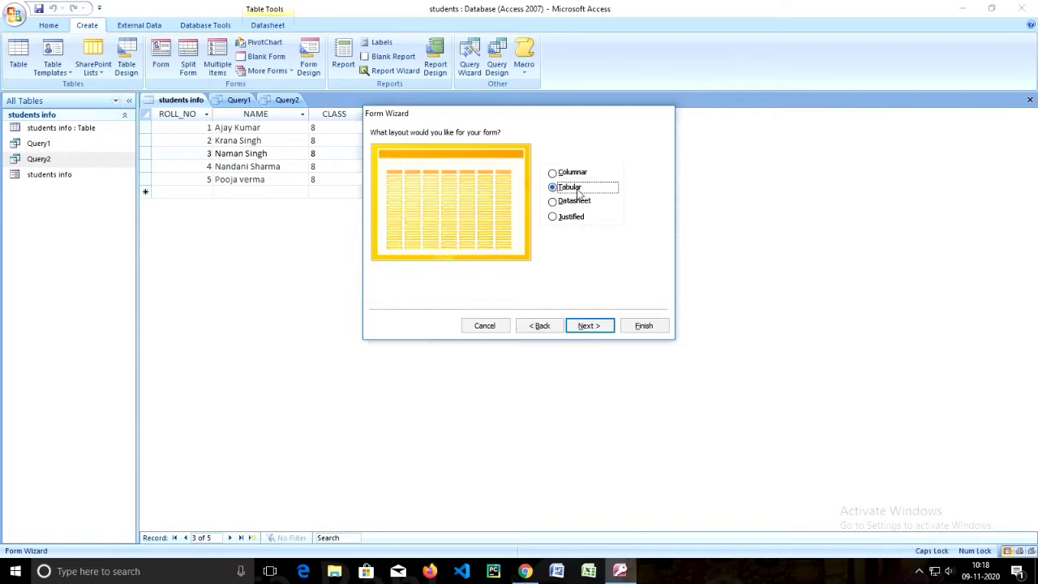
click(577, 201)
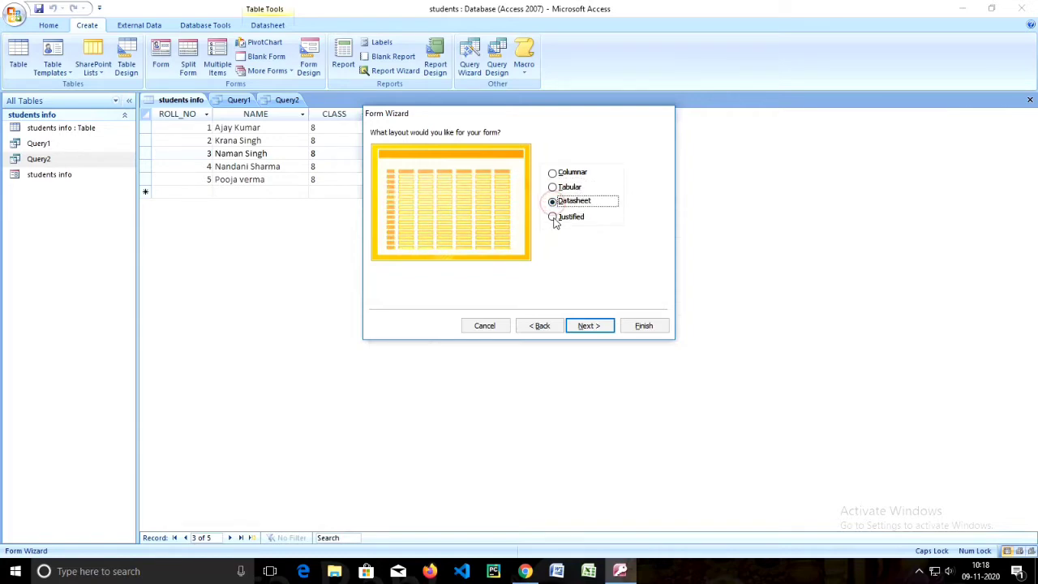
click(553, 218)
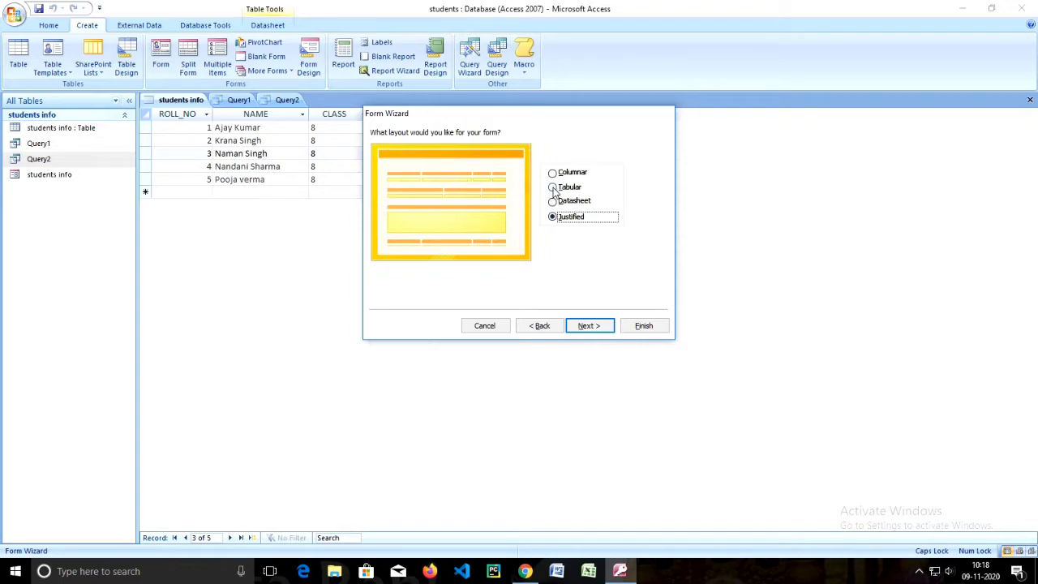
click(555, 188)
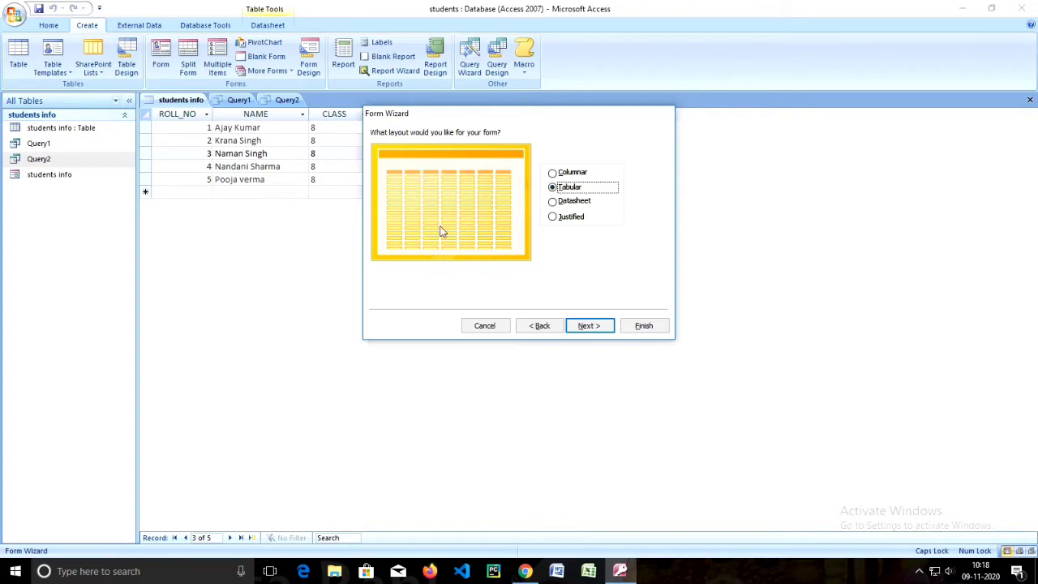
click(552, 173)
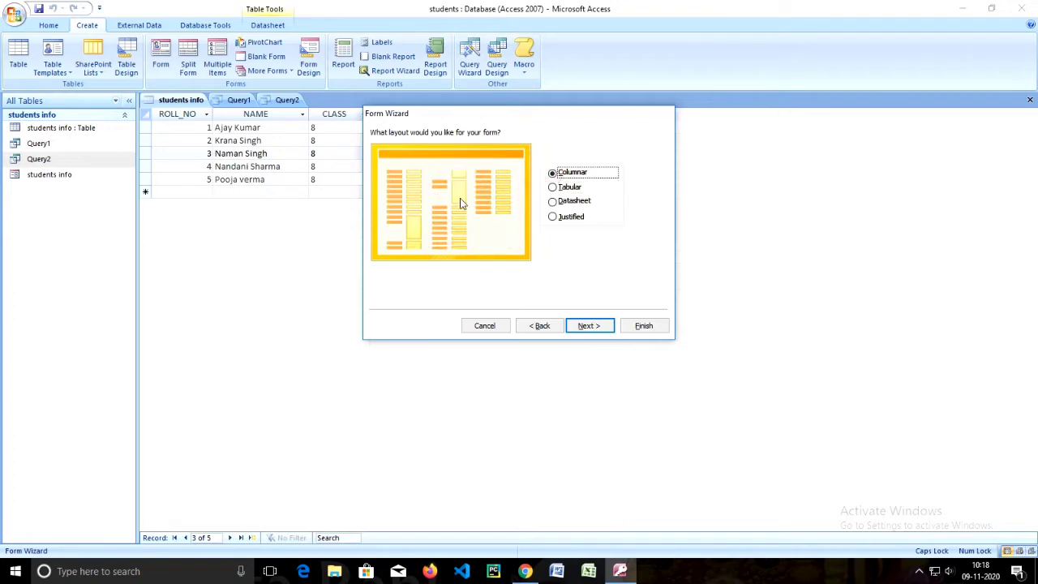
click(552, 201)
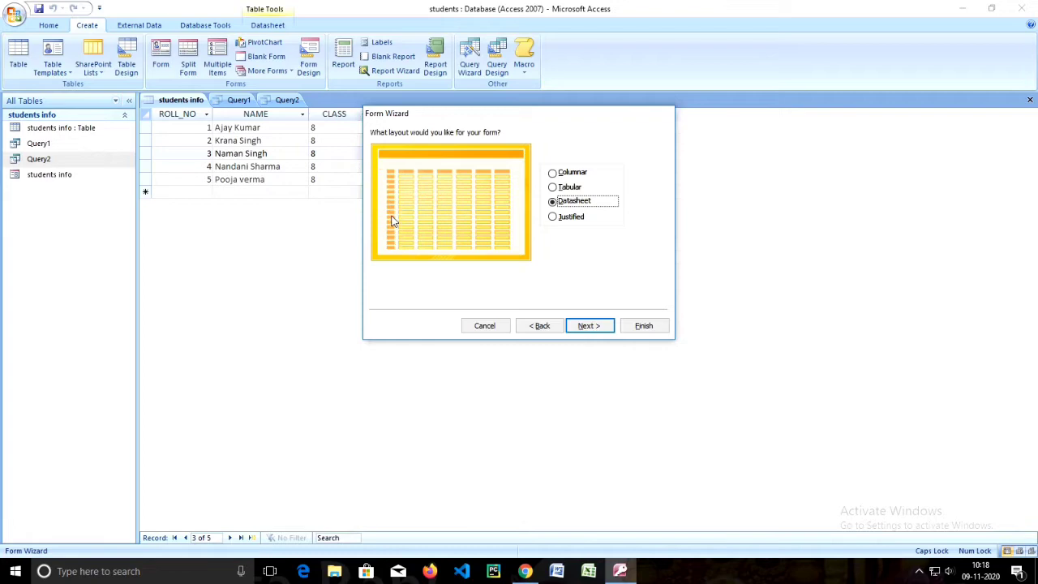
click(552, 216)
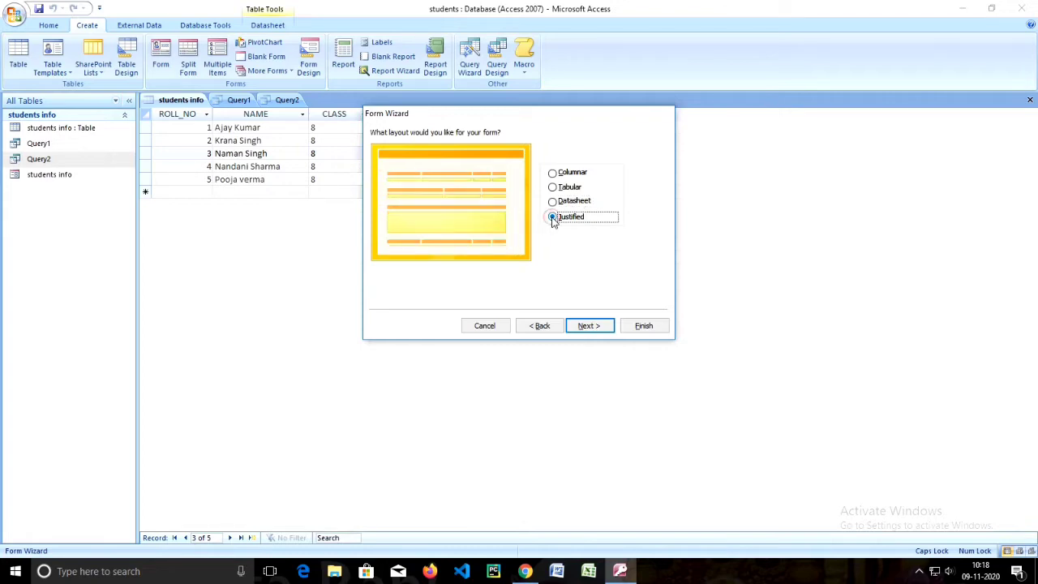
click(553, 173)
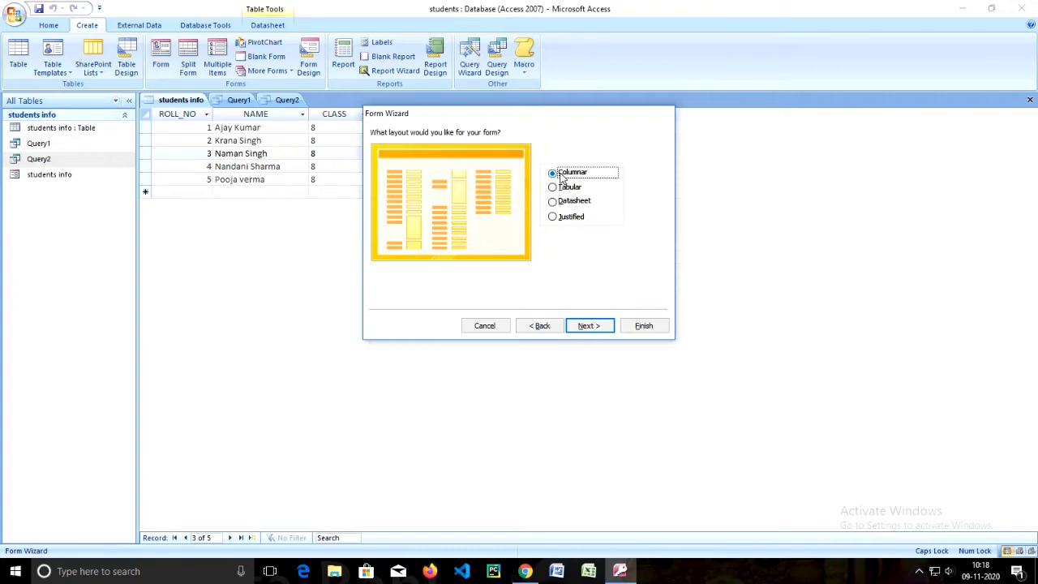
click(590, 326)
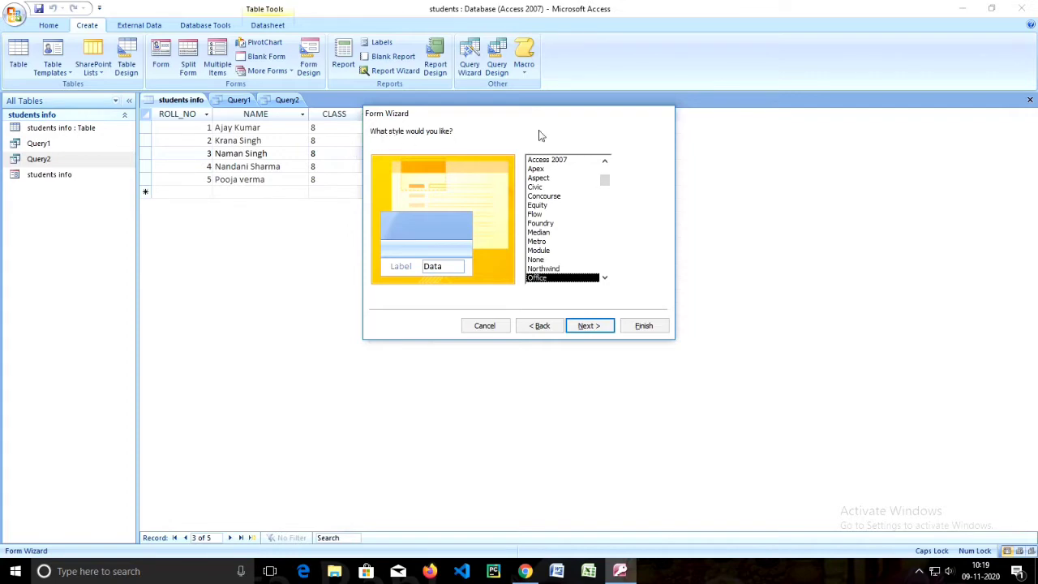
Step: Preview form styles such as Northwind, None, Median, Equity and Paper, and choose the Office style
drag(604, 183, 602, 225)
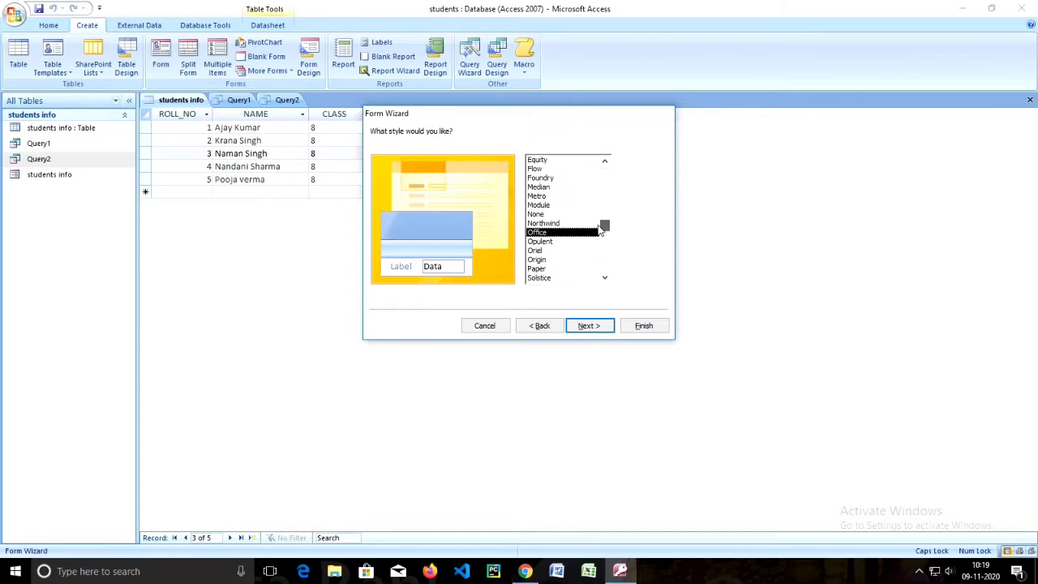
click(538, 223)
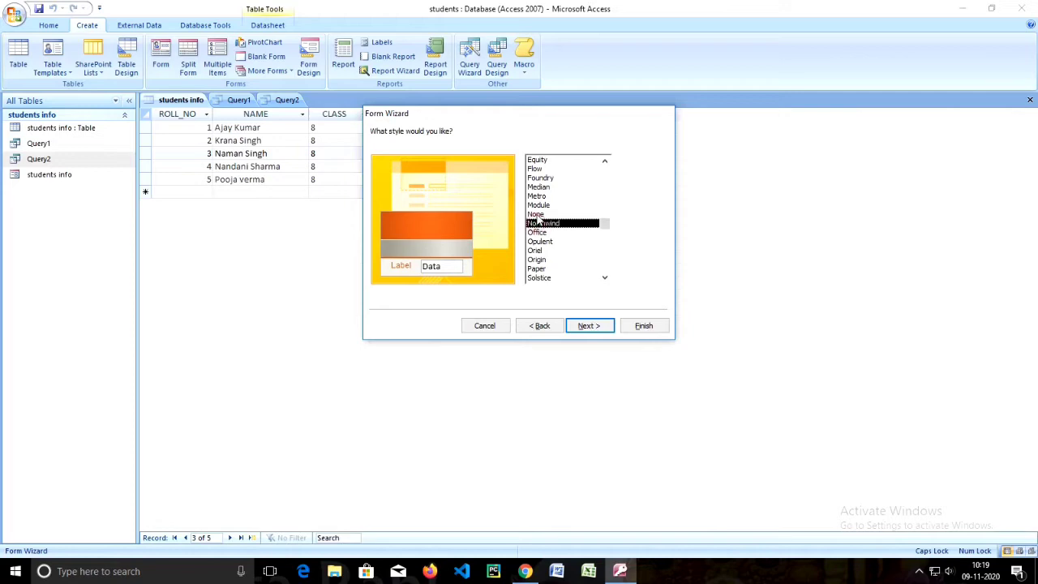
click(537, 214)
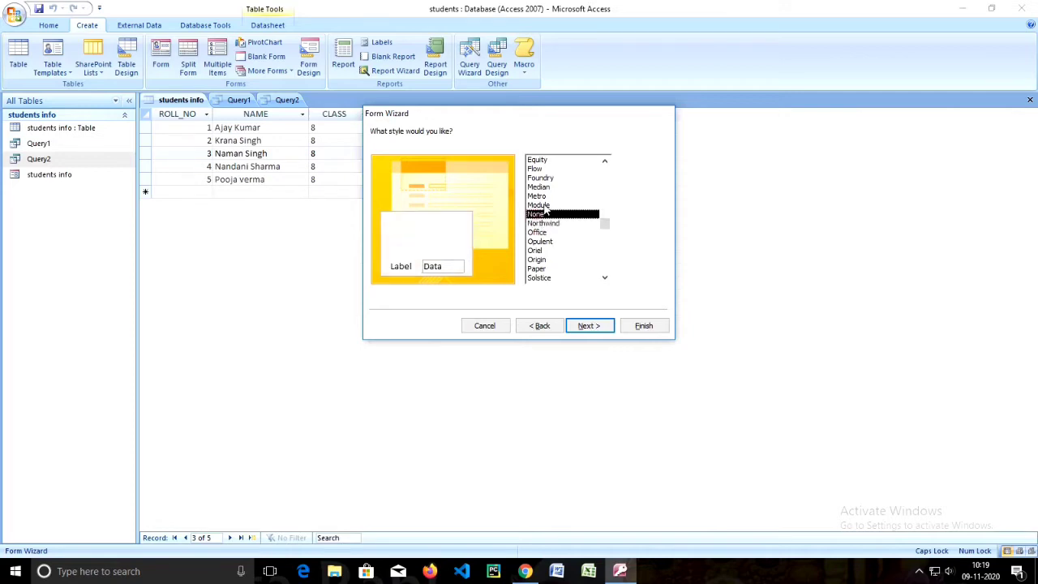
click(544, 205)
click(537, 196)
click(539, 186)
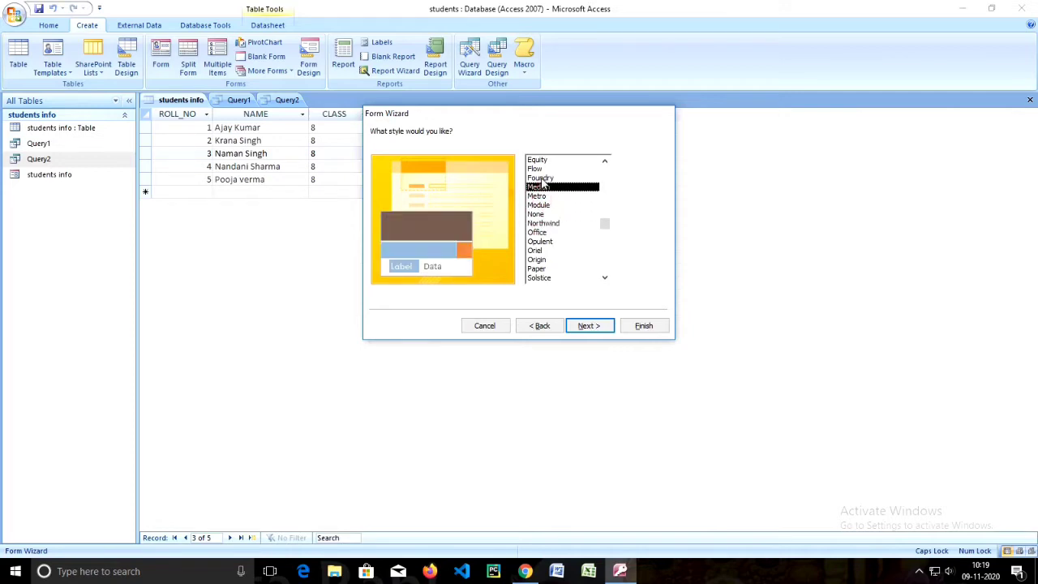
click(539, 178)
click(539, 168)
click(536, 160)
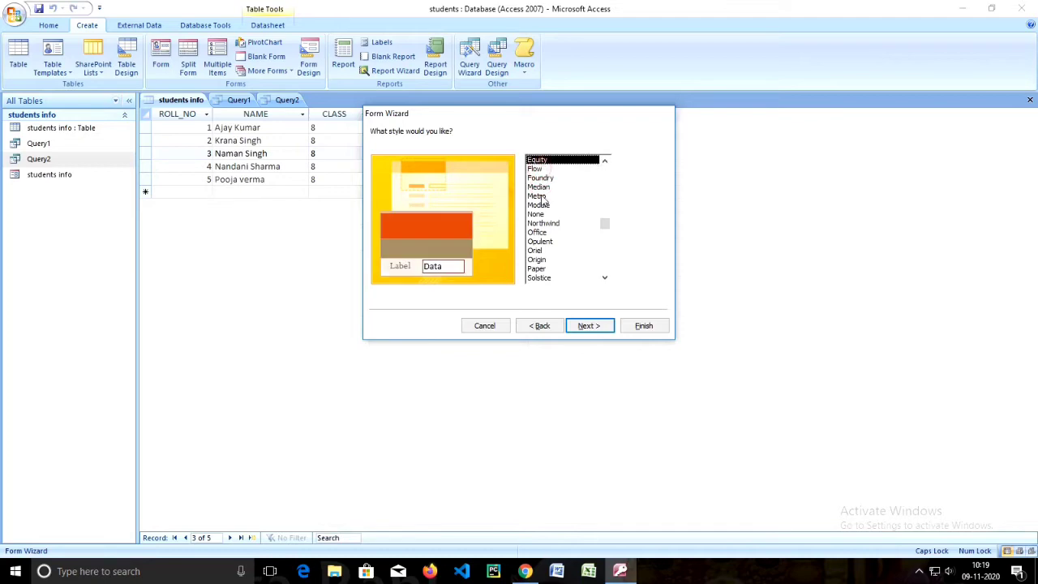
click(536, 269)
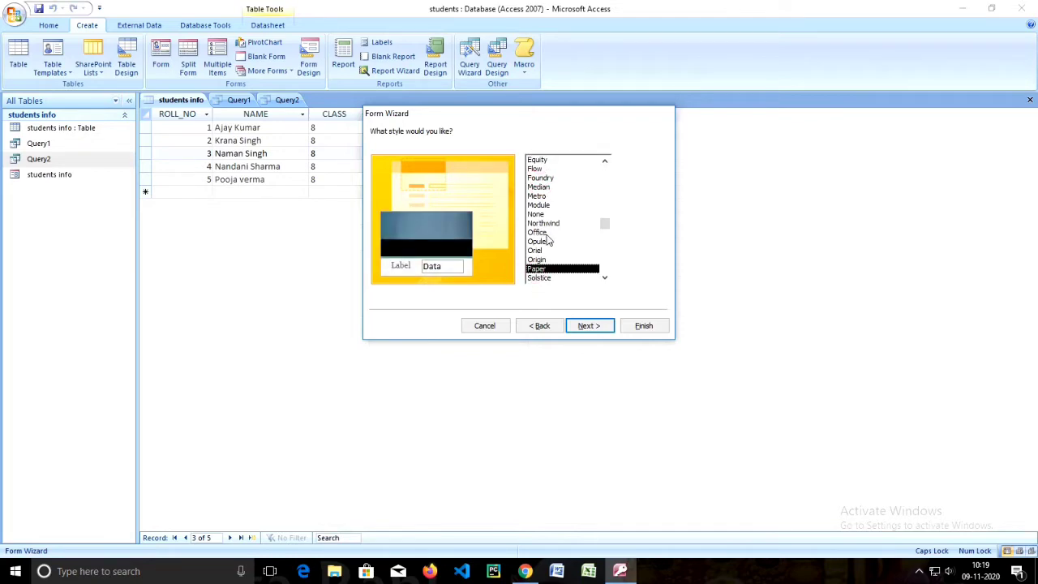
click(538, 232)
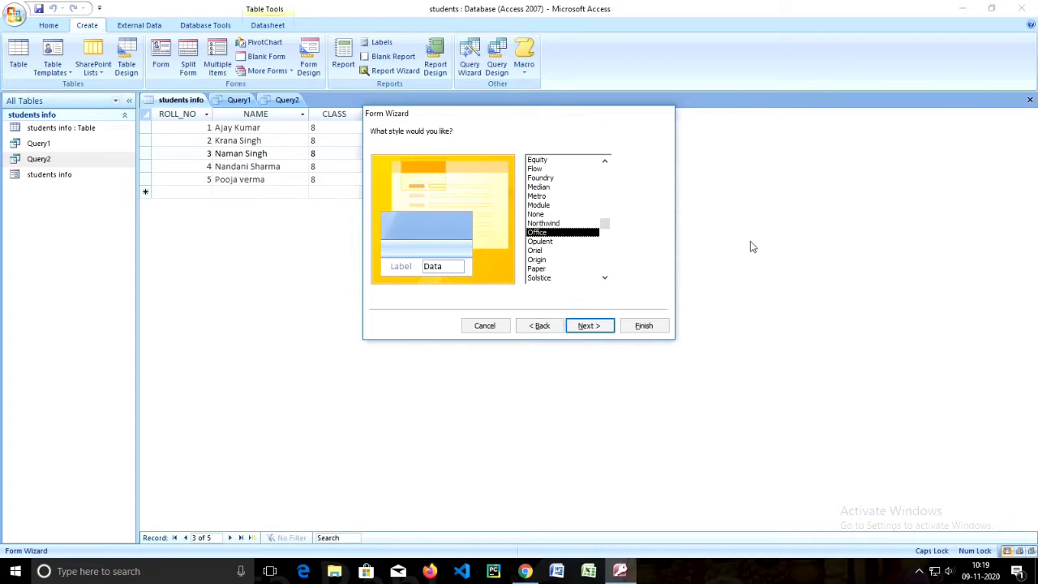
click(586, 326)
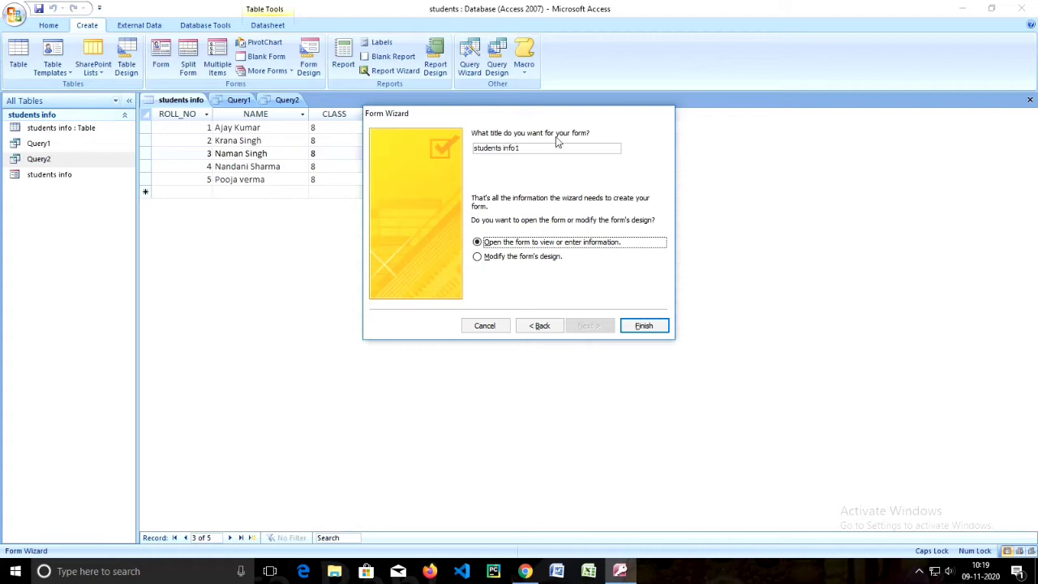
Step: Keep the form title students info1 and finish the wizard with the form opened for viewing or entering information
drag(539, 150, 457, 149)
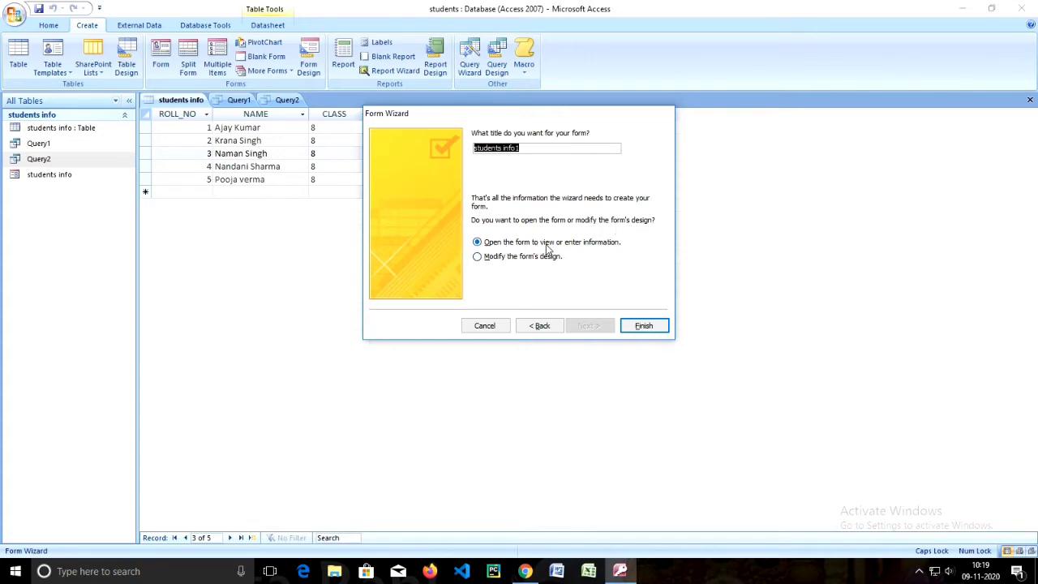
click(477, 257)
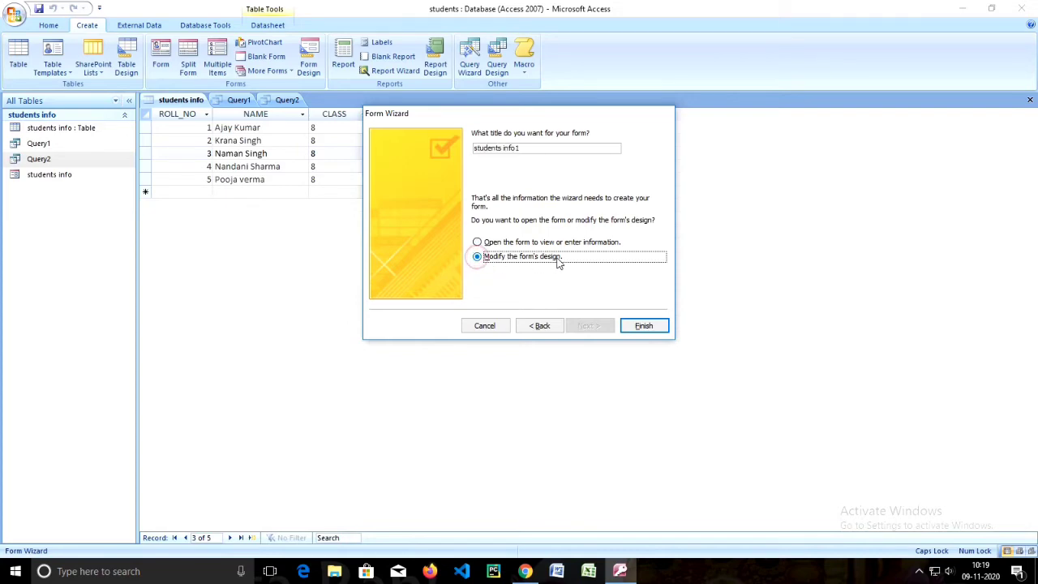
click(477, 242)
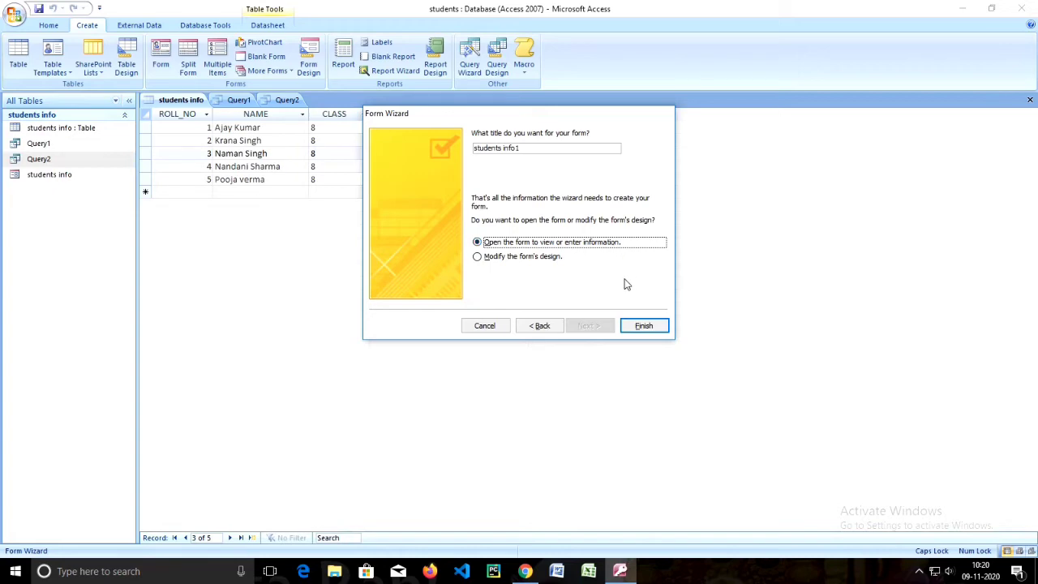
click(643, 326)
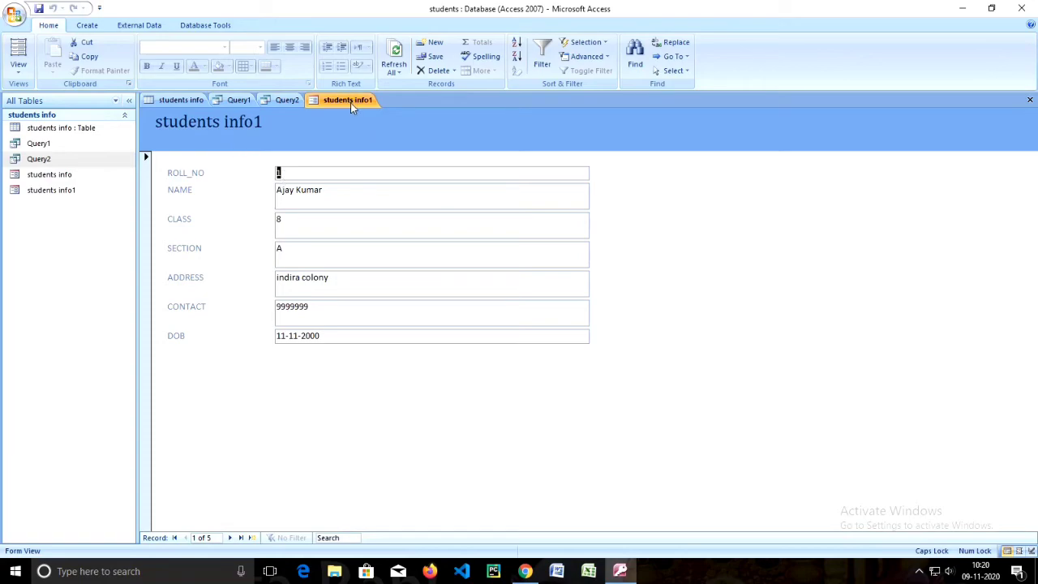
Step: Return to the students info table and examine the first record's fields for comparison with the new form
click(161, 104)
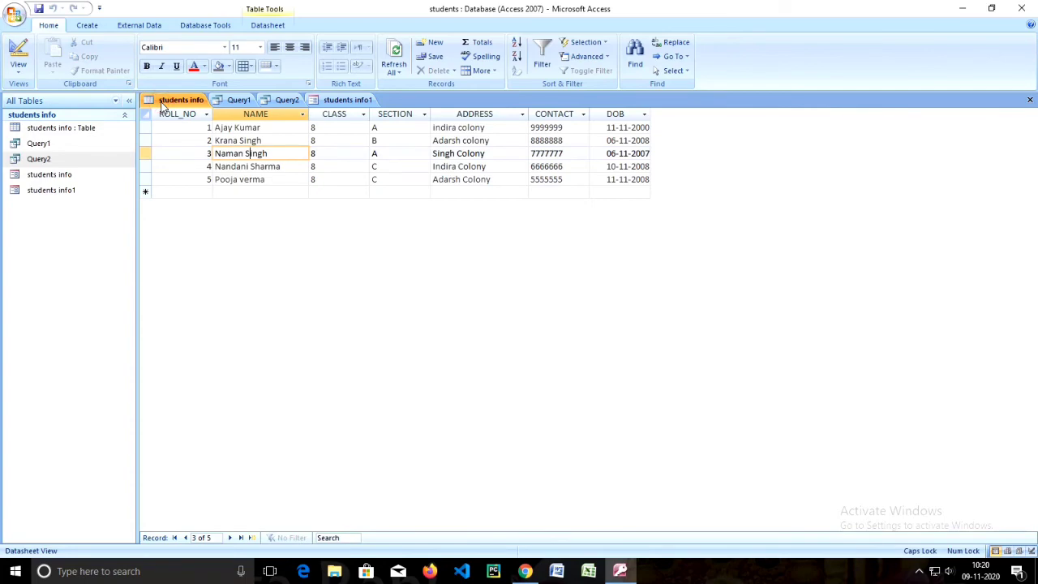
click(179, 127)
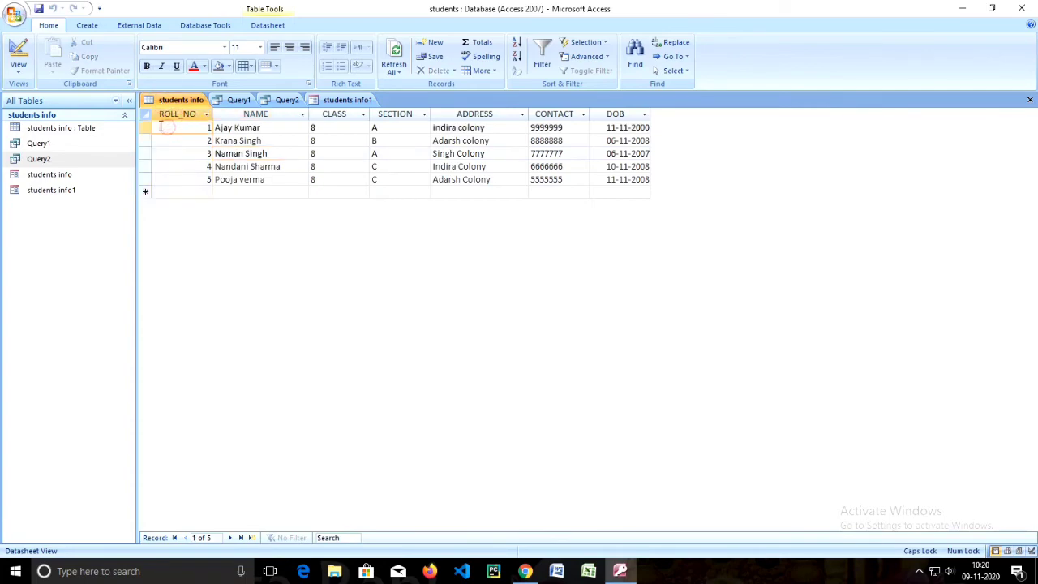
key(Tab)
key(Tab)
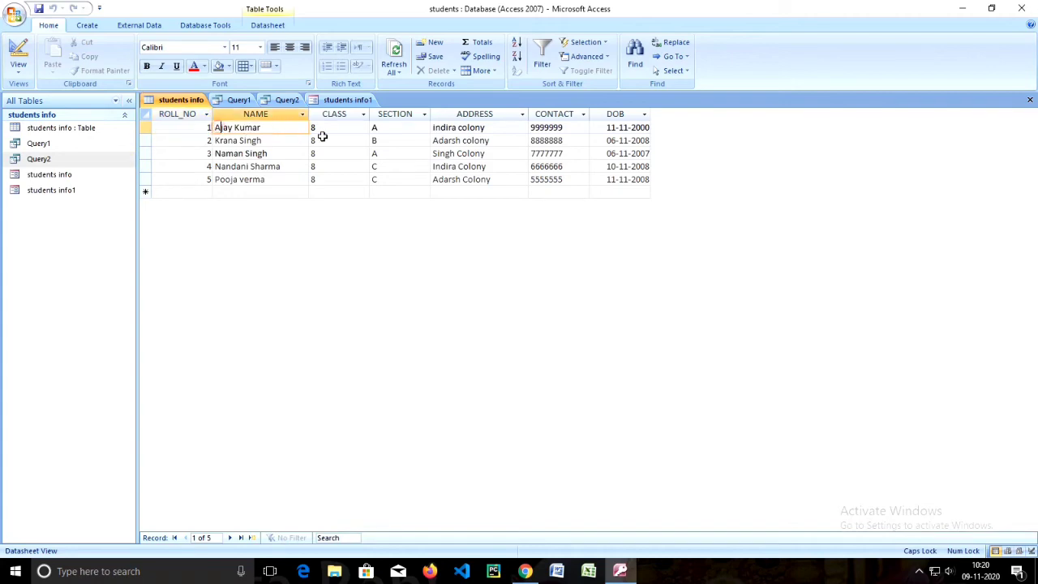
Step: Compare the first record's remaining fields in the table with its name, class, section, address and contact fields in the students info1 form
key(Tab)
key(Tab)
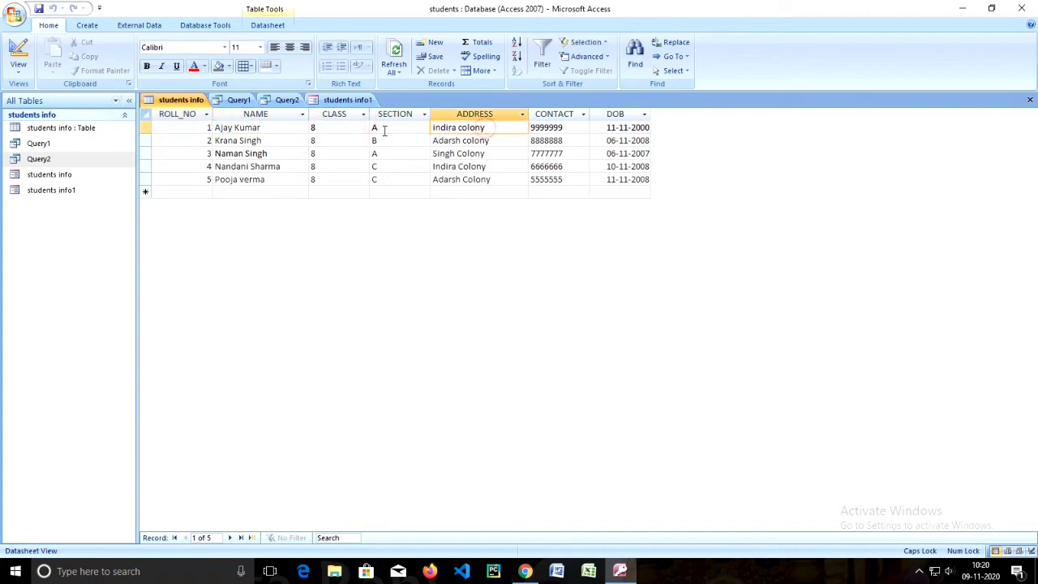
click(340, 101)
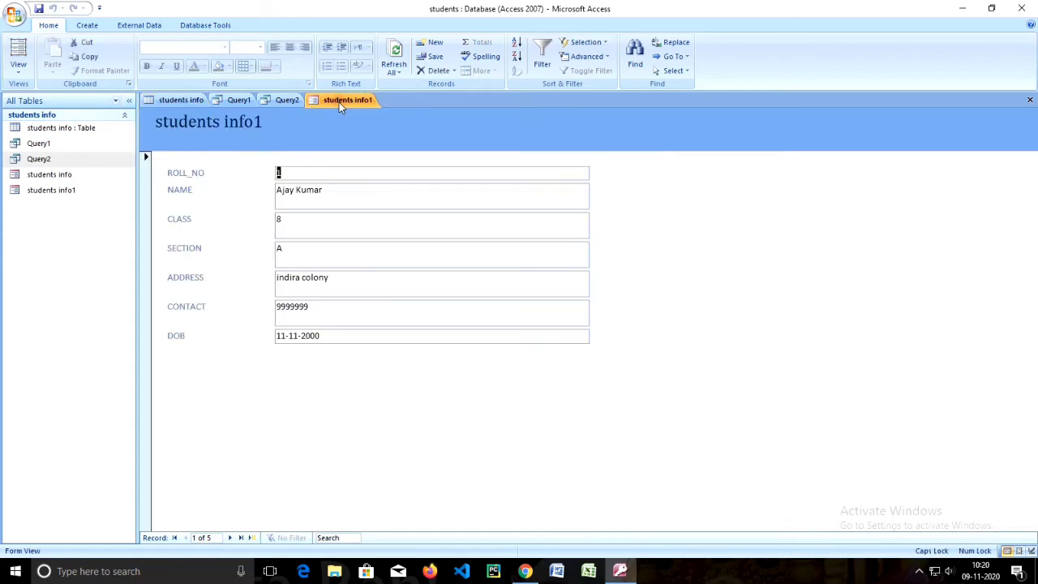
click(332, 189)
click(329, 221)
click(312, 248)
click(324, 279)
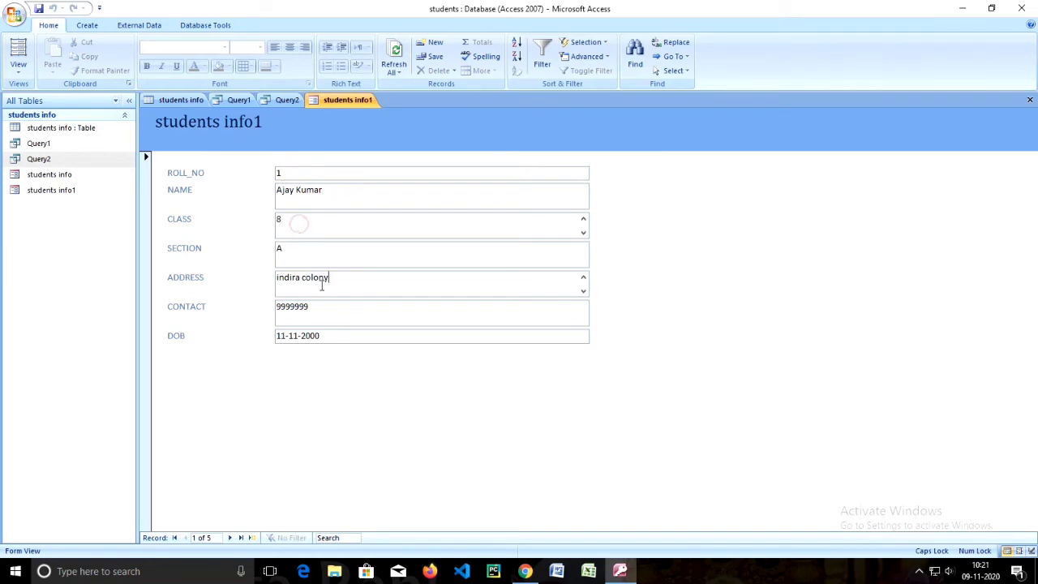
click(320, 308)
Step: Browse the form to the second record and the last record, and return to the first record
click(229, 536)
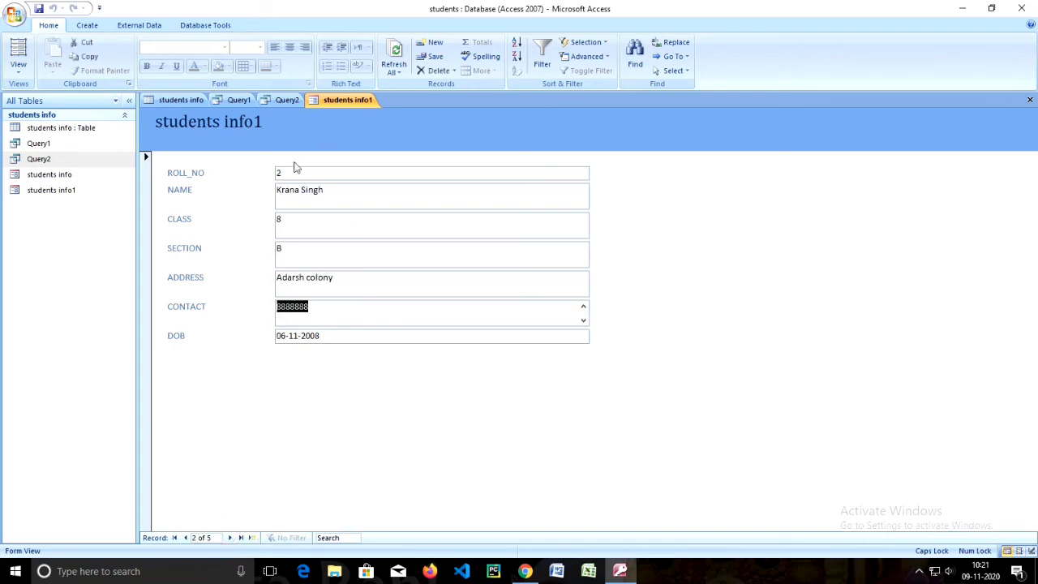
click(241, 538)
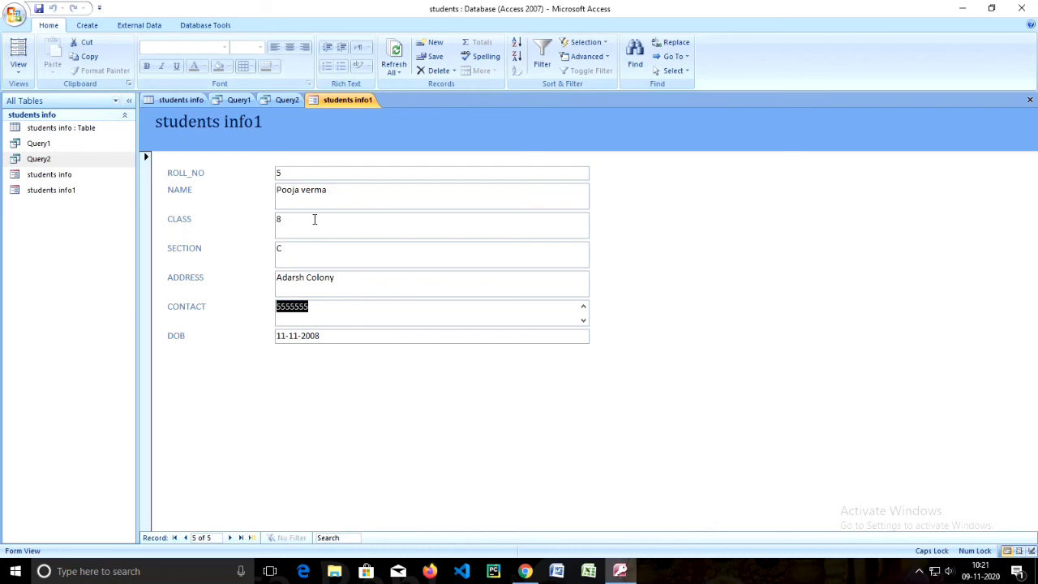
click(175, 537)
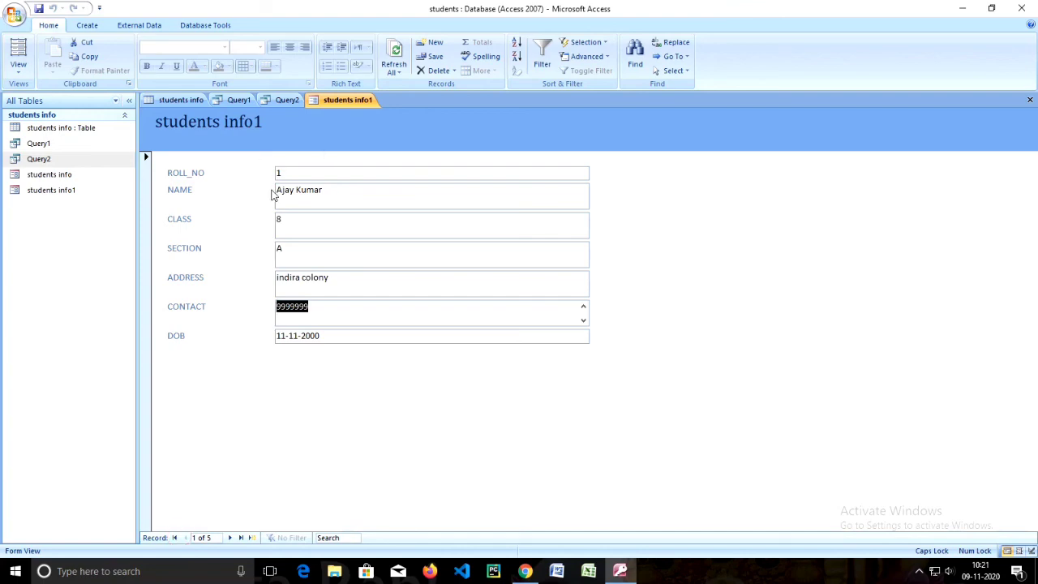